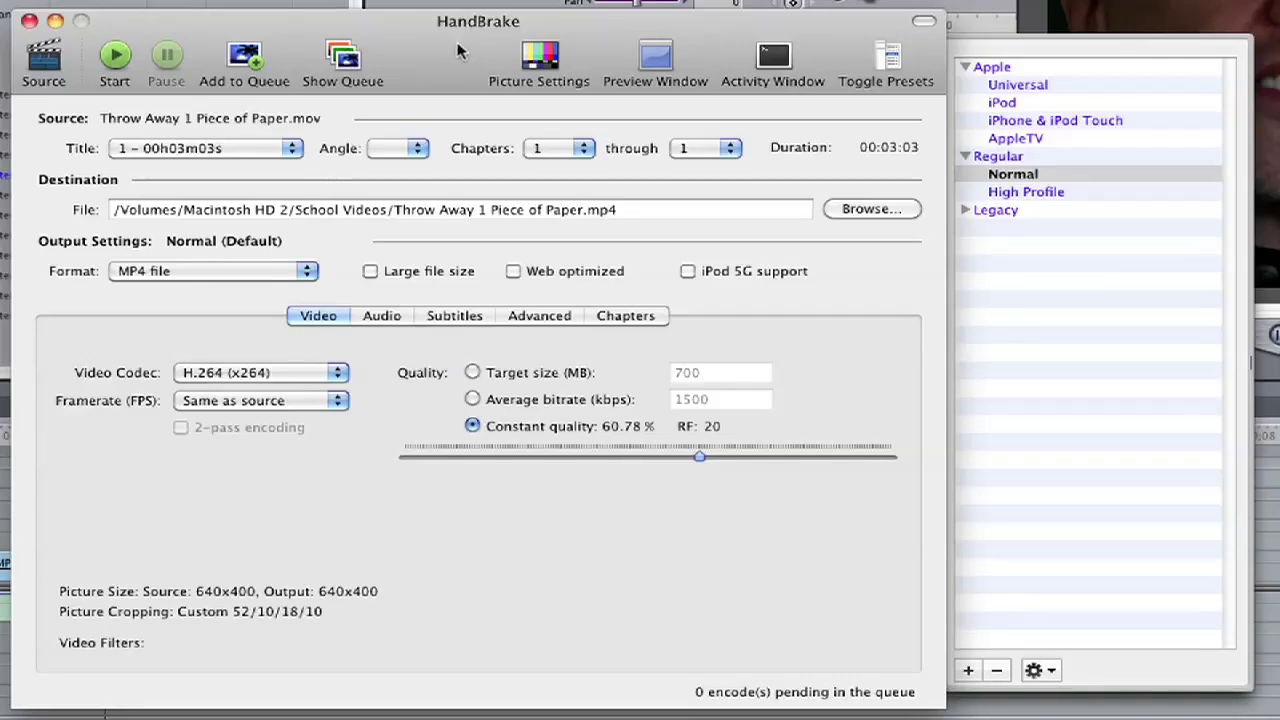
Choose Throw Away 1 Piece of Paper.mov in the Source file sheet and load it
click(45, 58)
click(246, 170)
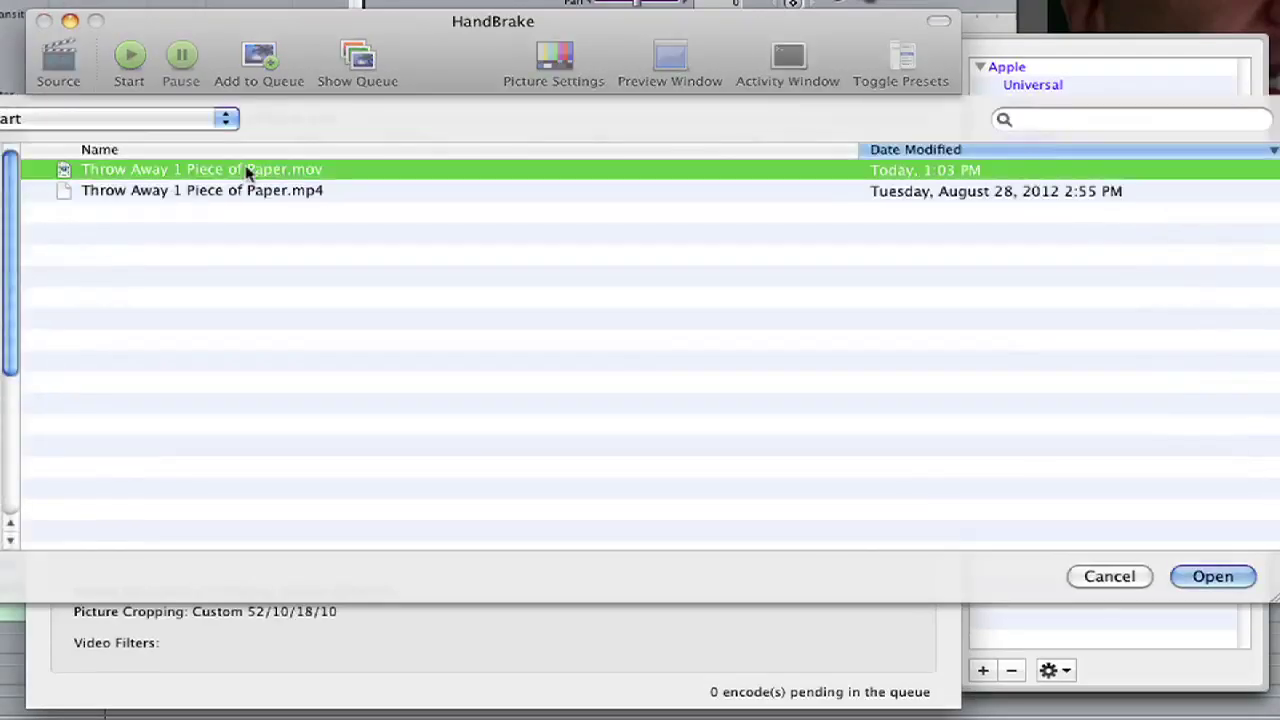
click(1205, 577)
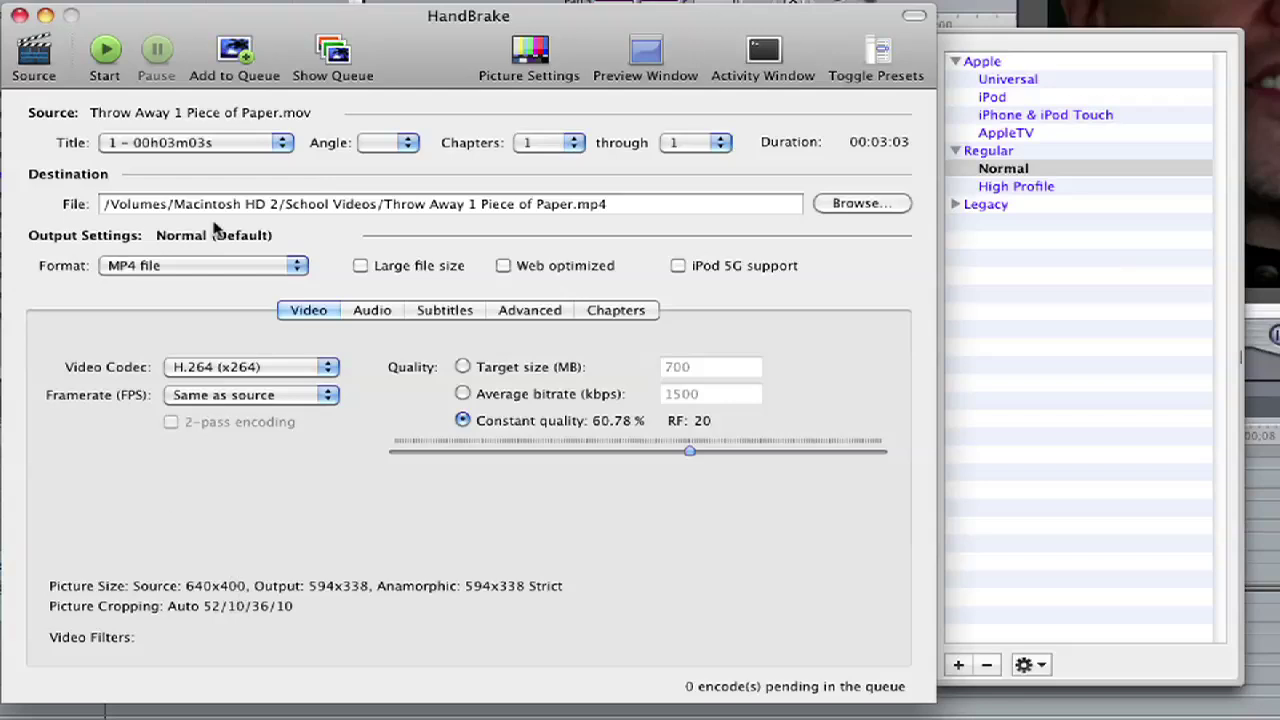
Open Picture Settings and move its panel down and to the right into view
click(533, 55)
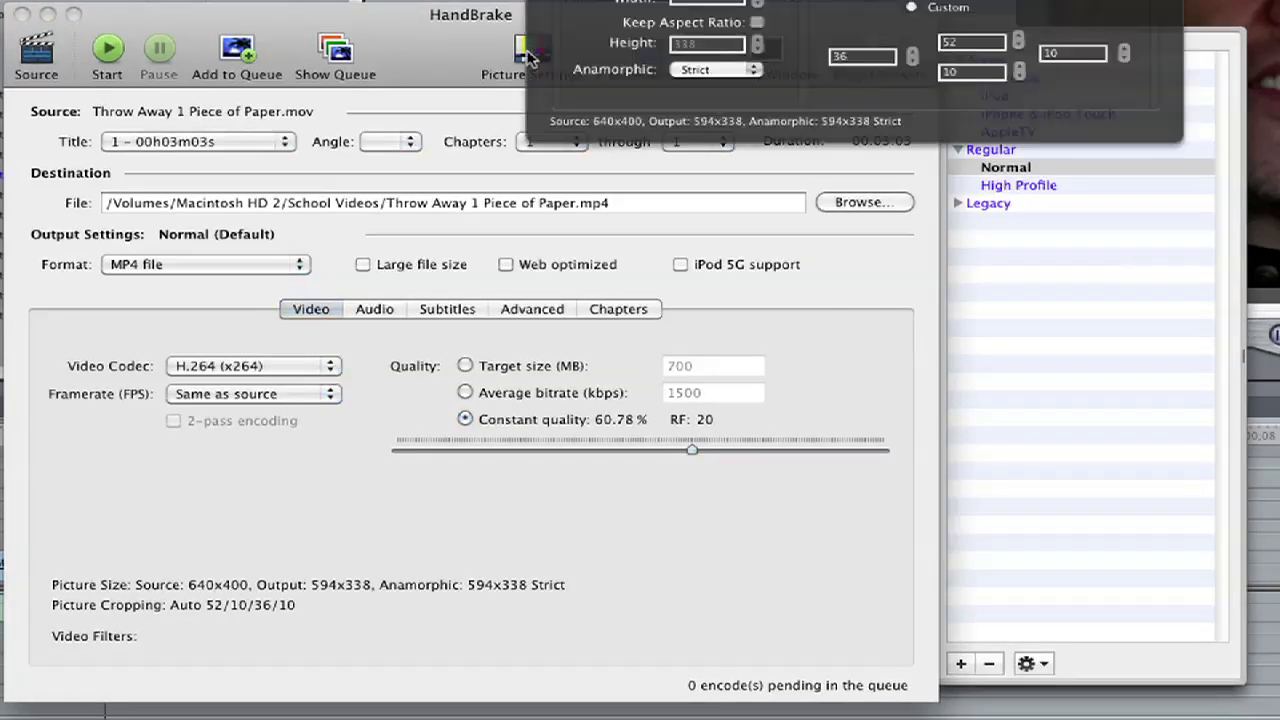
drag(657, 14, 468, 119)
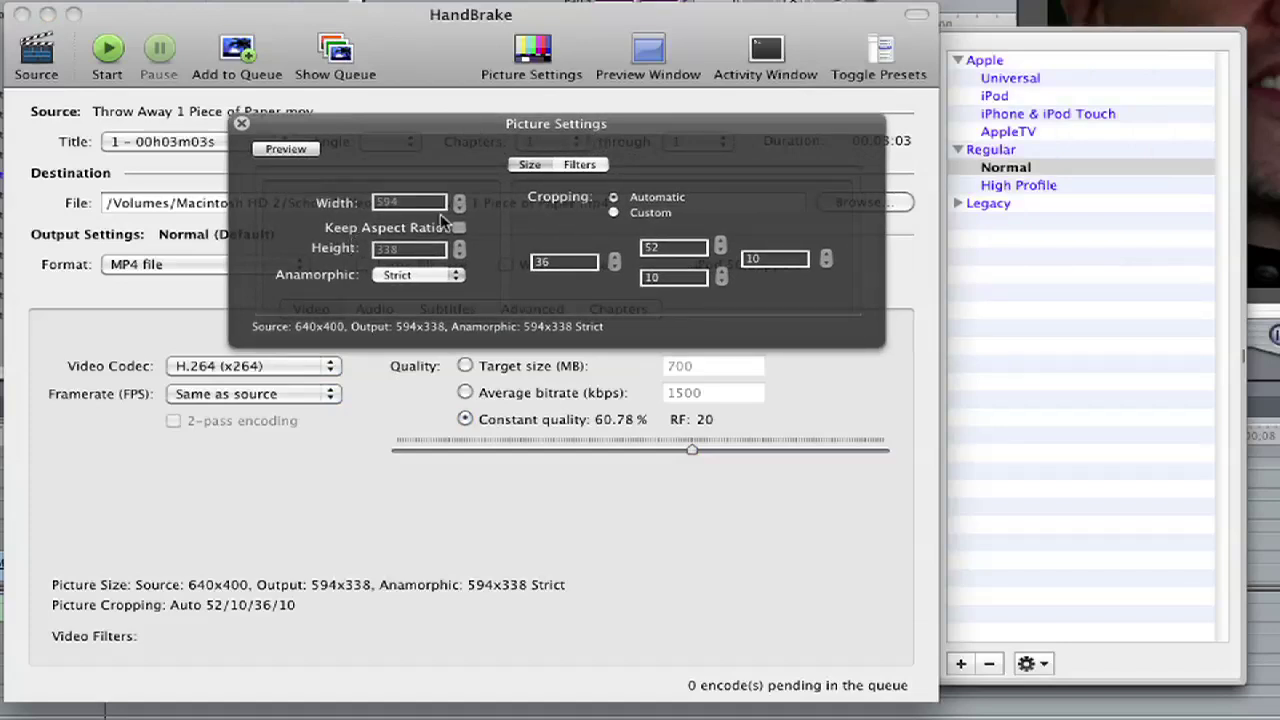
drag(452, 122, 759, 123)
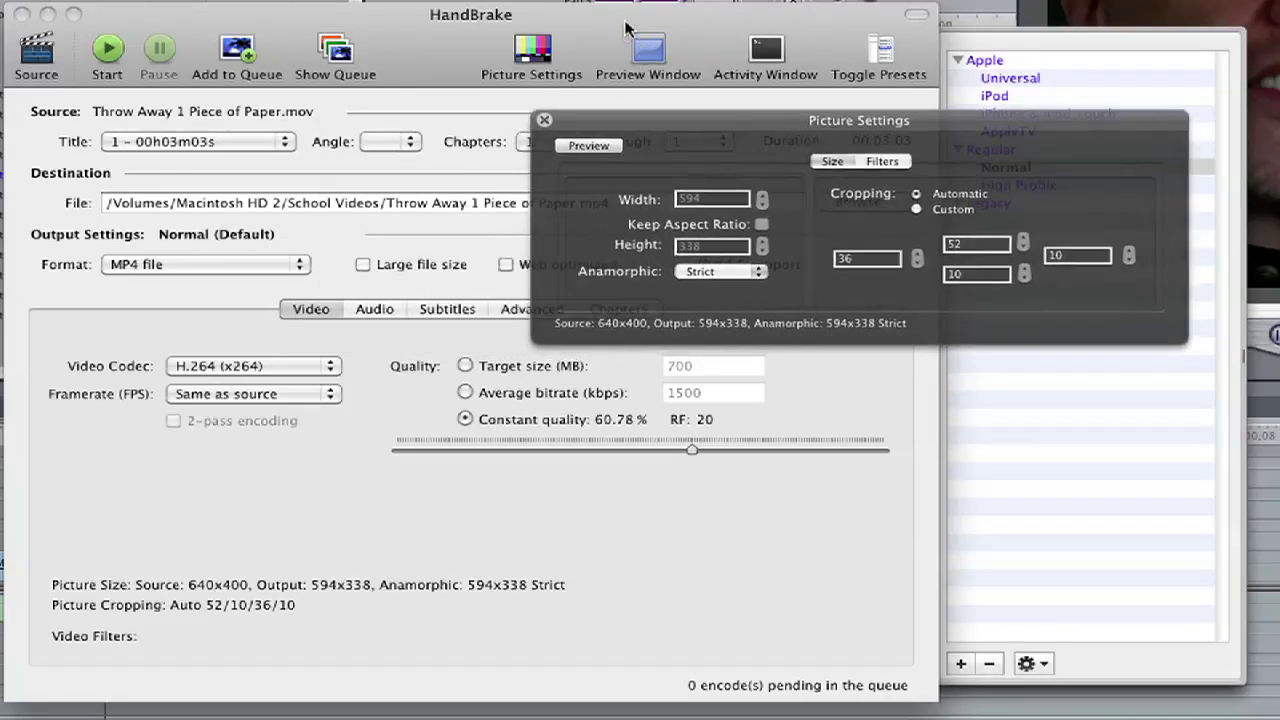
Open the Preview window and arrange it alongside the Picture Settings panel
click(645, 50)
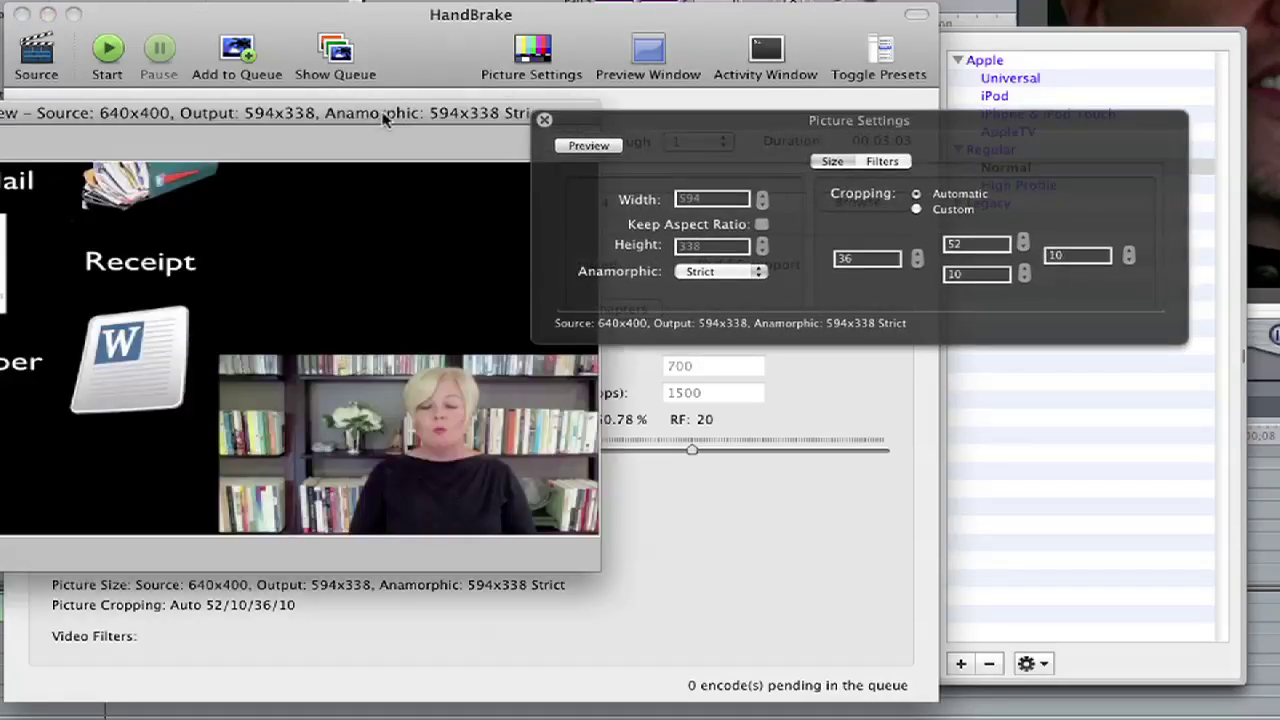
drag(388, 115, 531, 156)
drag(661, 120, 707, 18)
drag(463, 143, 466, 223)
Scrub the preview back to the title frames, then bring Picture Settings to the front
mouse_move(100, 500)
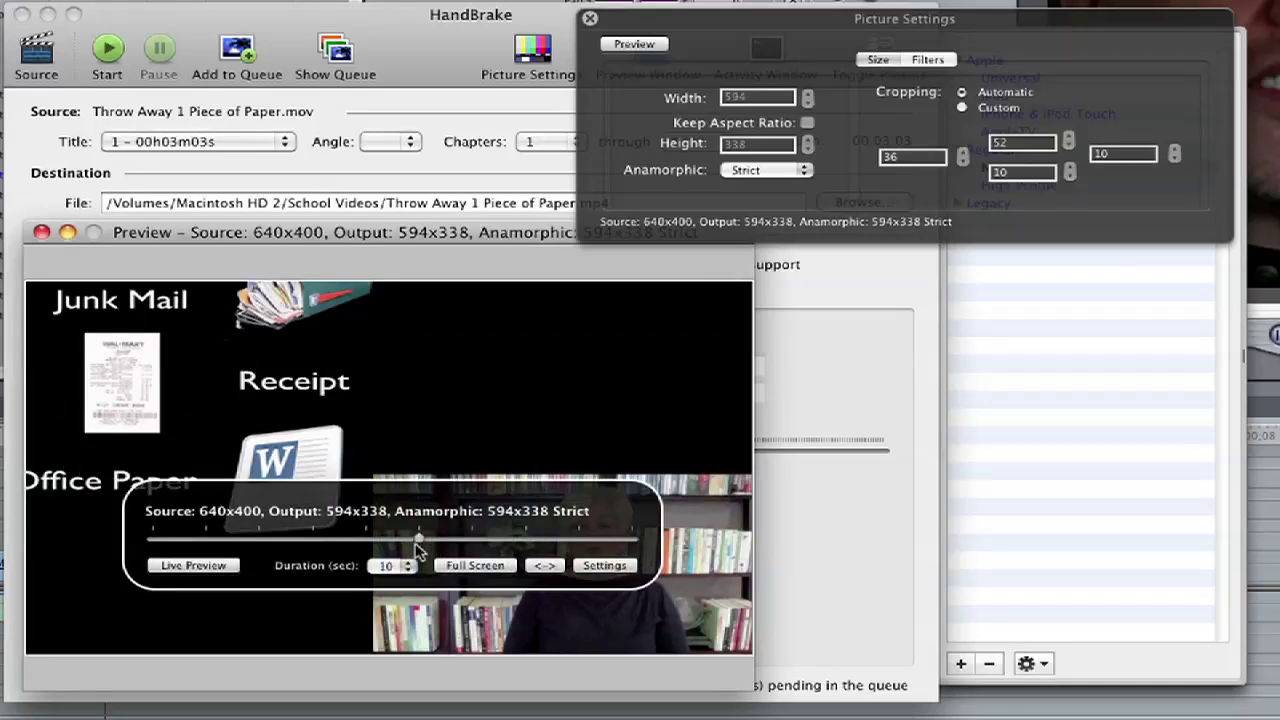
mouse_move(418, 541)
mouse_down()
mouse_move(180, 537)
mouse_move(628, 538)
mouse_move(372, 542)
mouse_move(418, 540)
mouse_up()
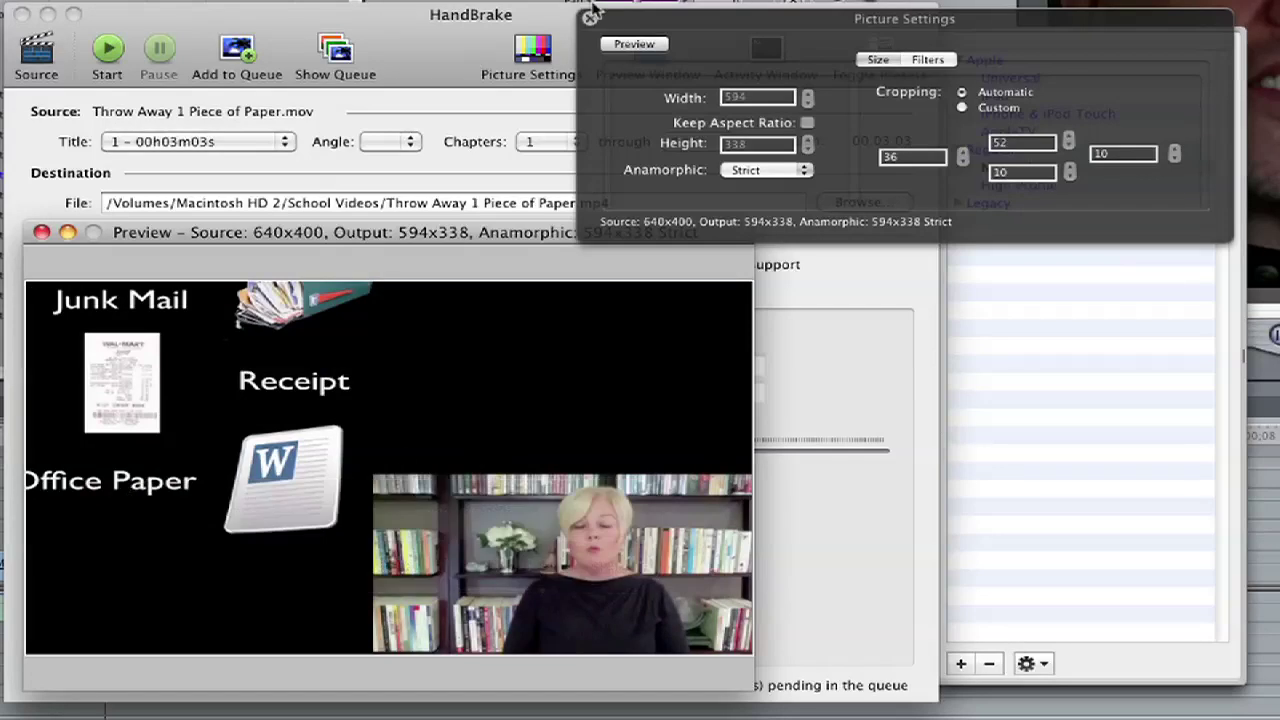
click(771, 22)
drag(771, 22, 774, 20)
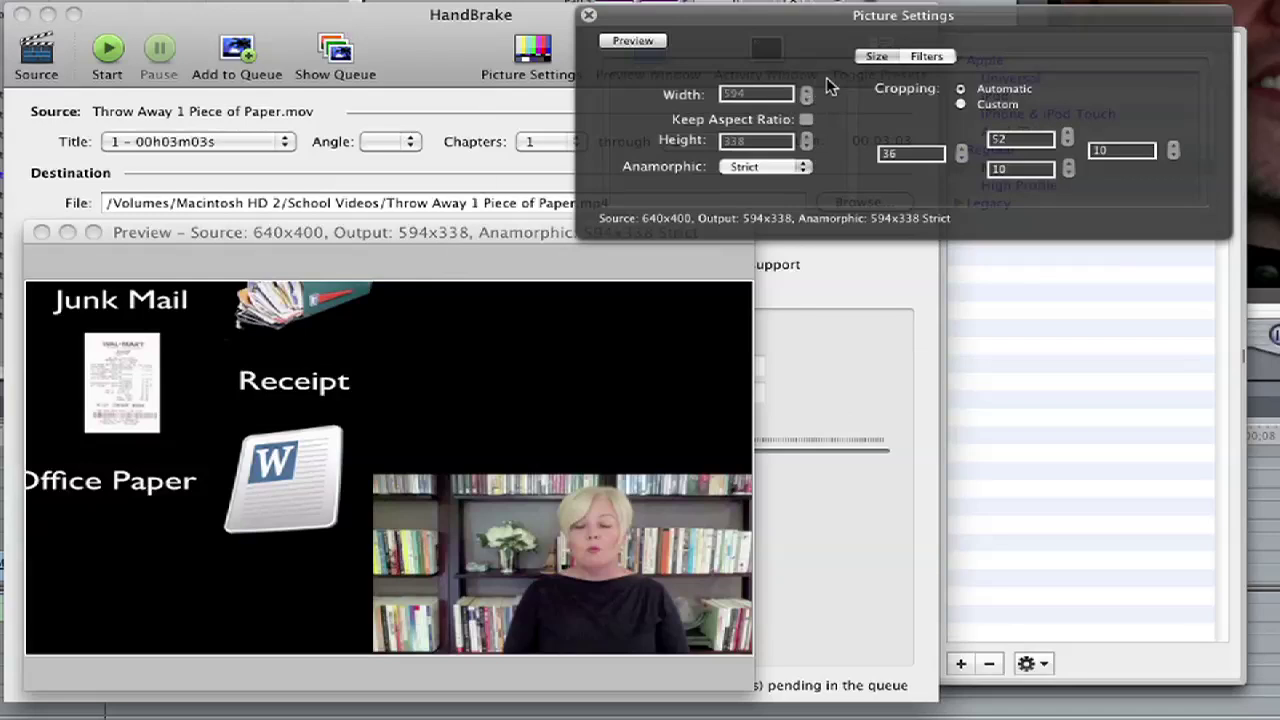
Set Anamorphic to None and step the output width up to 640
click(800, 170)
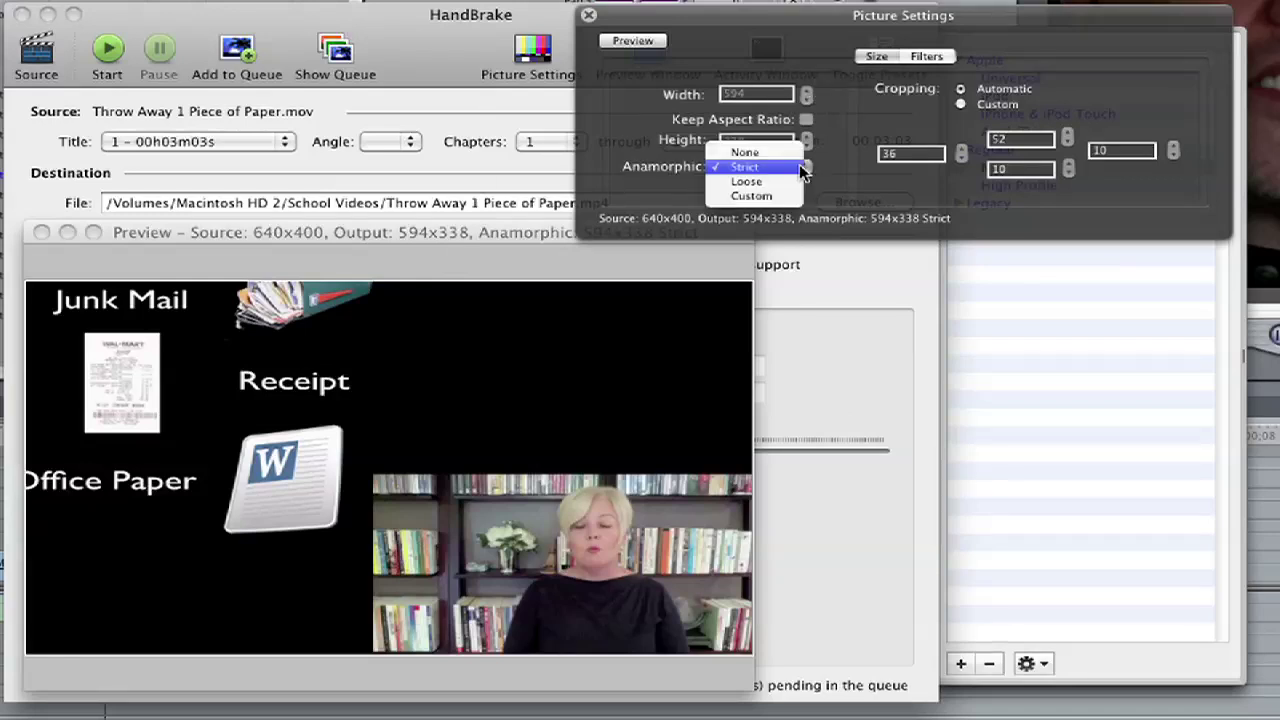
click(772, 152)
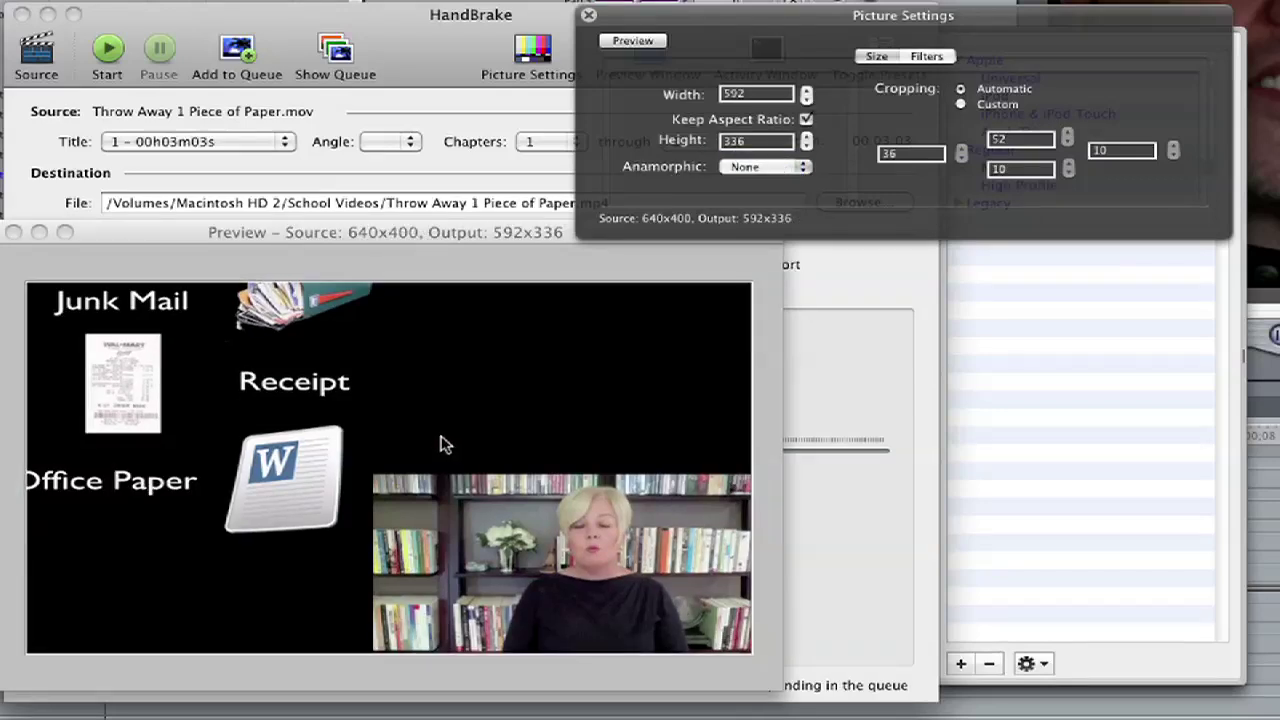
click(807, 90)
click(807, 90)
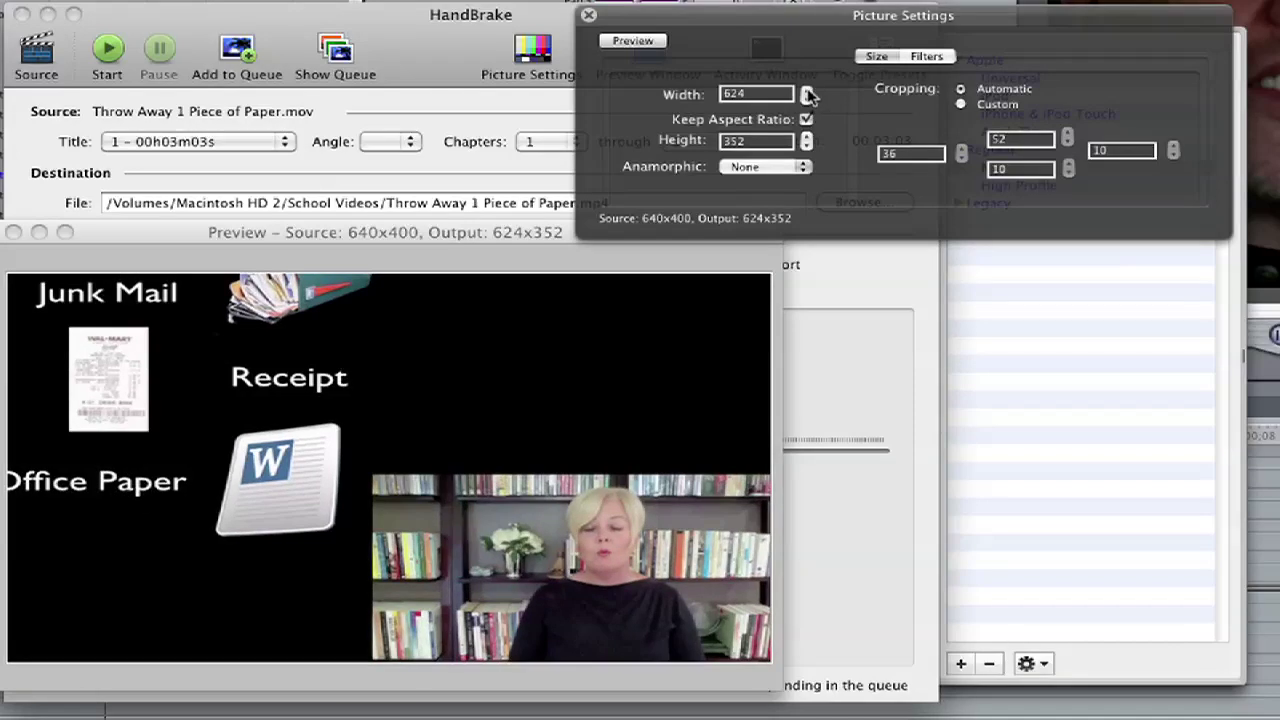
click(809, 91)
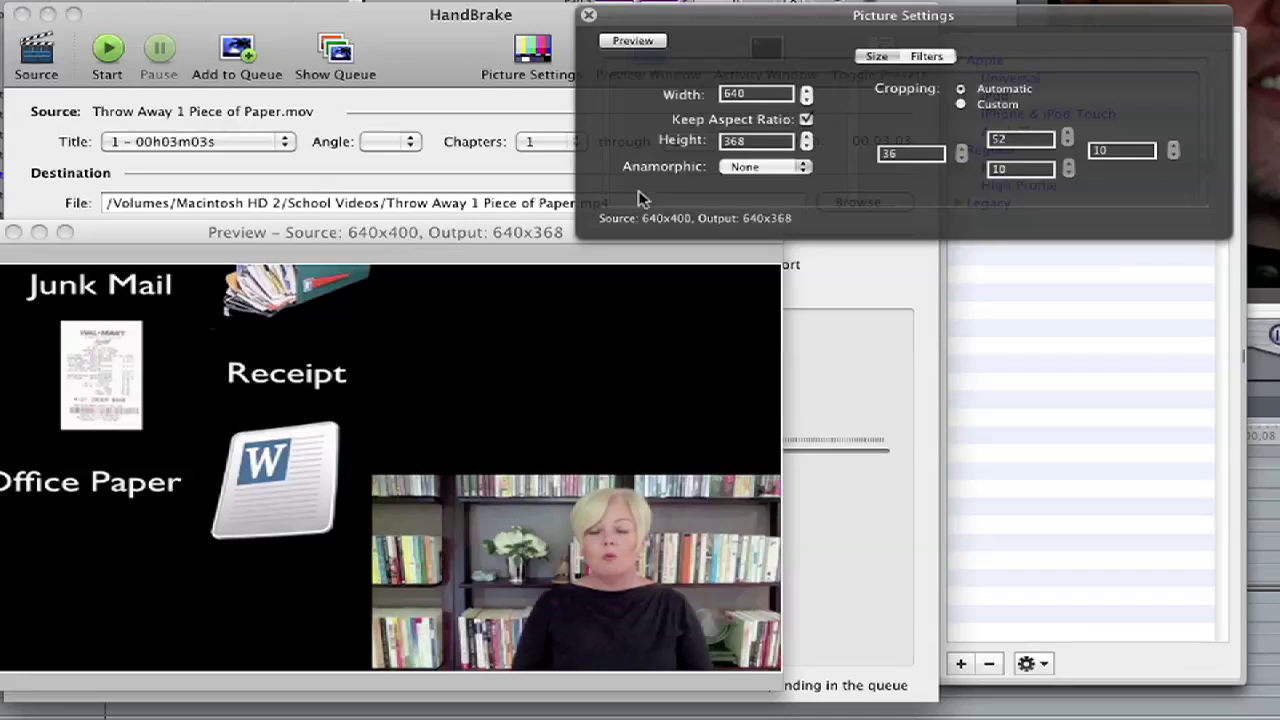
Uncheck Keep Aspect Ratio and step the output height up to 400
click(806, 120)
click(807, 136)
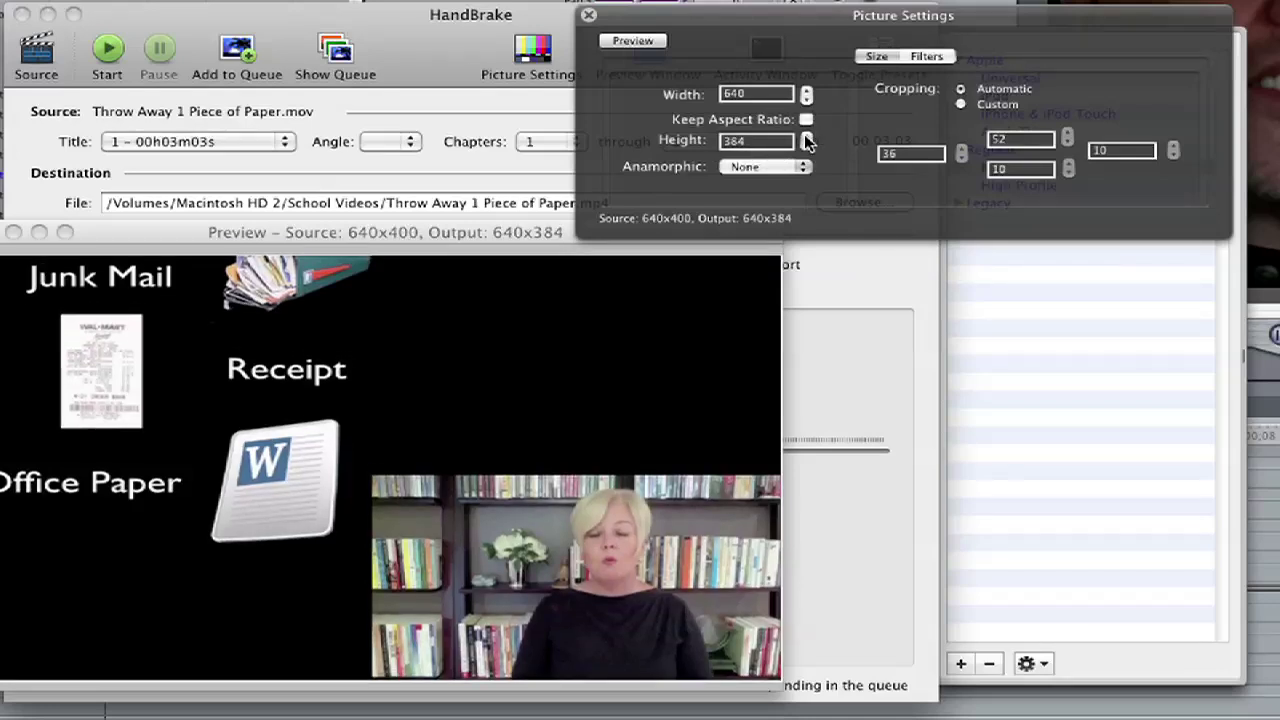
click(807, 136)
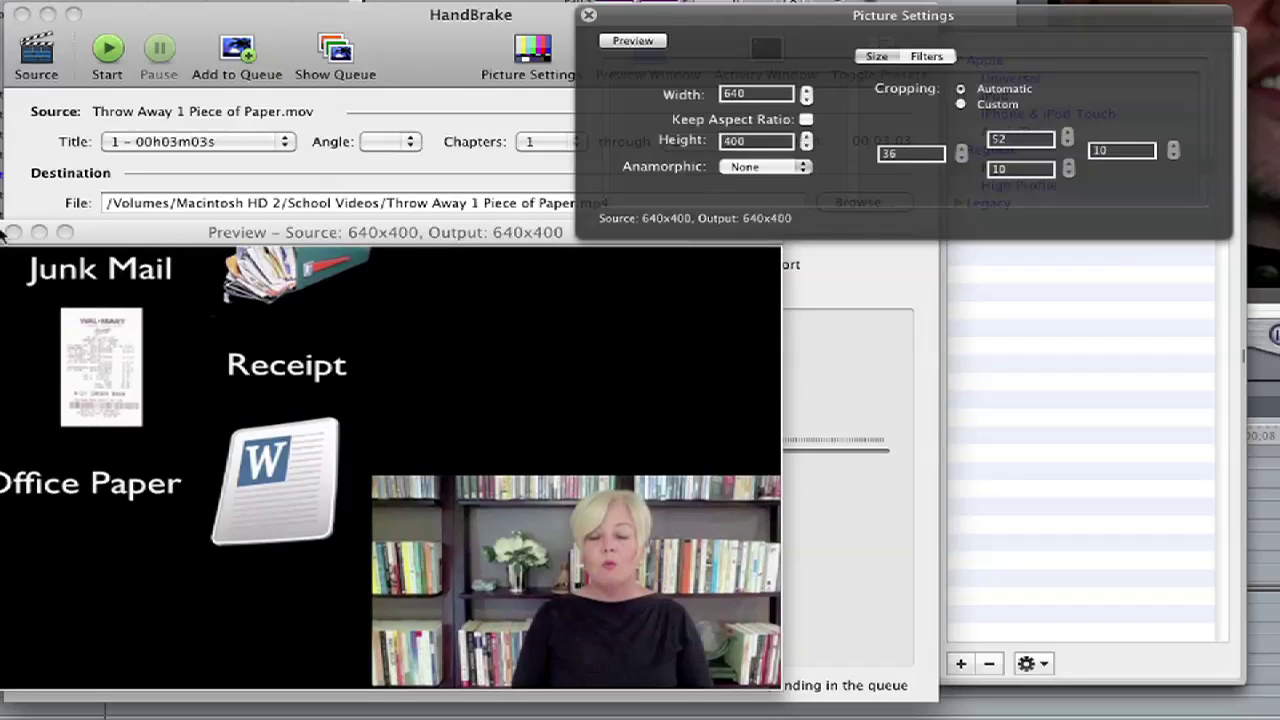
drag(230, 233, 250, 228)
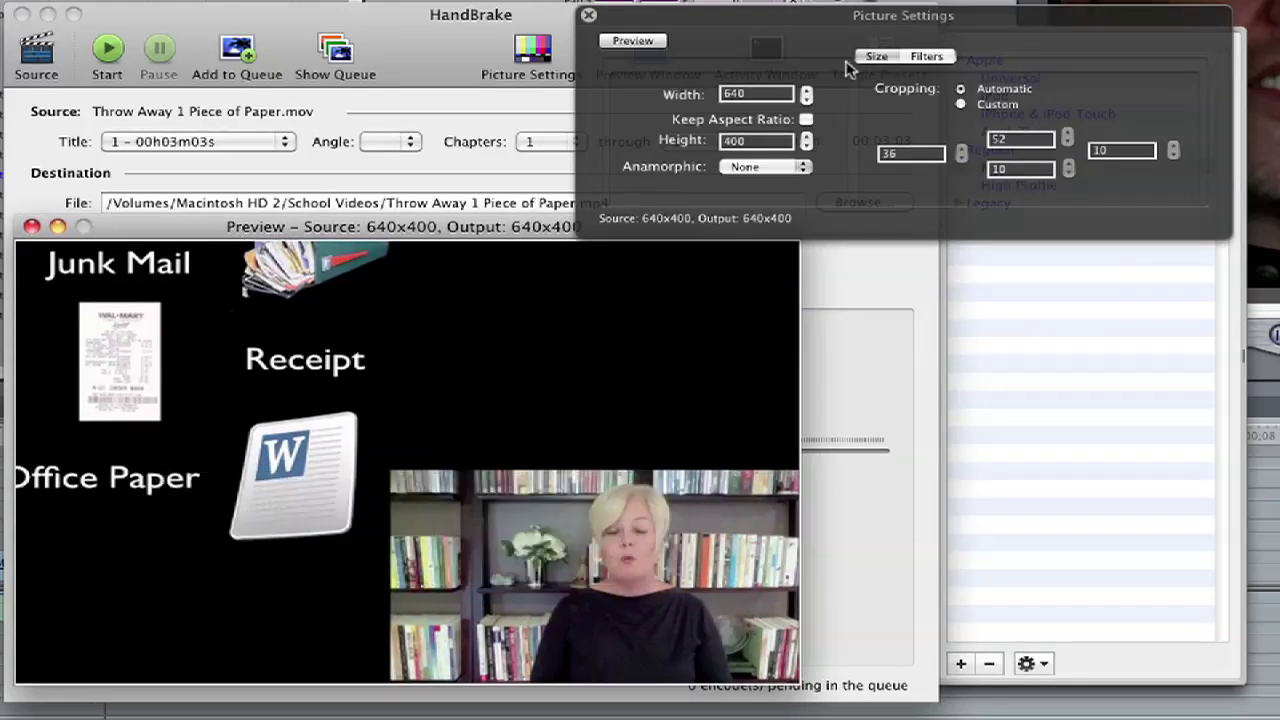
Switch cropping to Custom and lower the left crop to 18
click(986, 23)
click(958, 107)
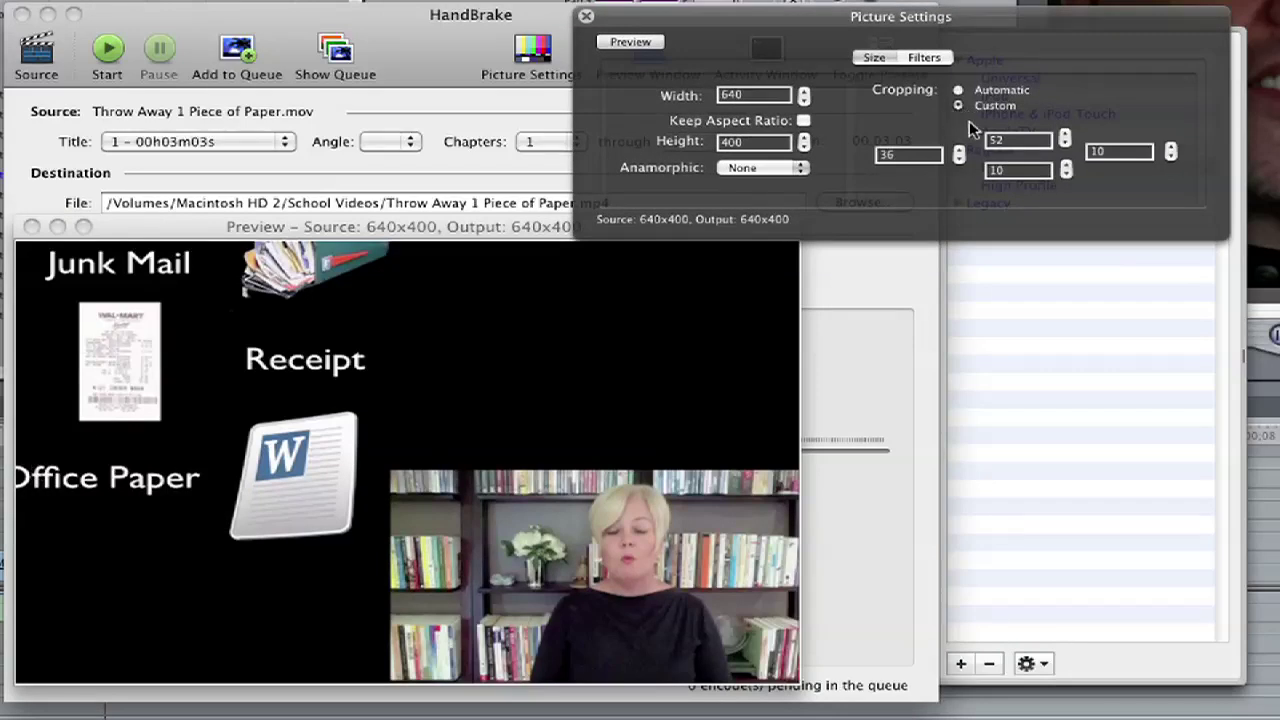
click(959, 159)
click(959, 159)
click(959, 159)
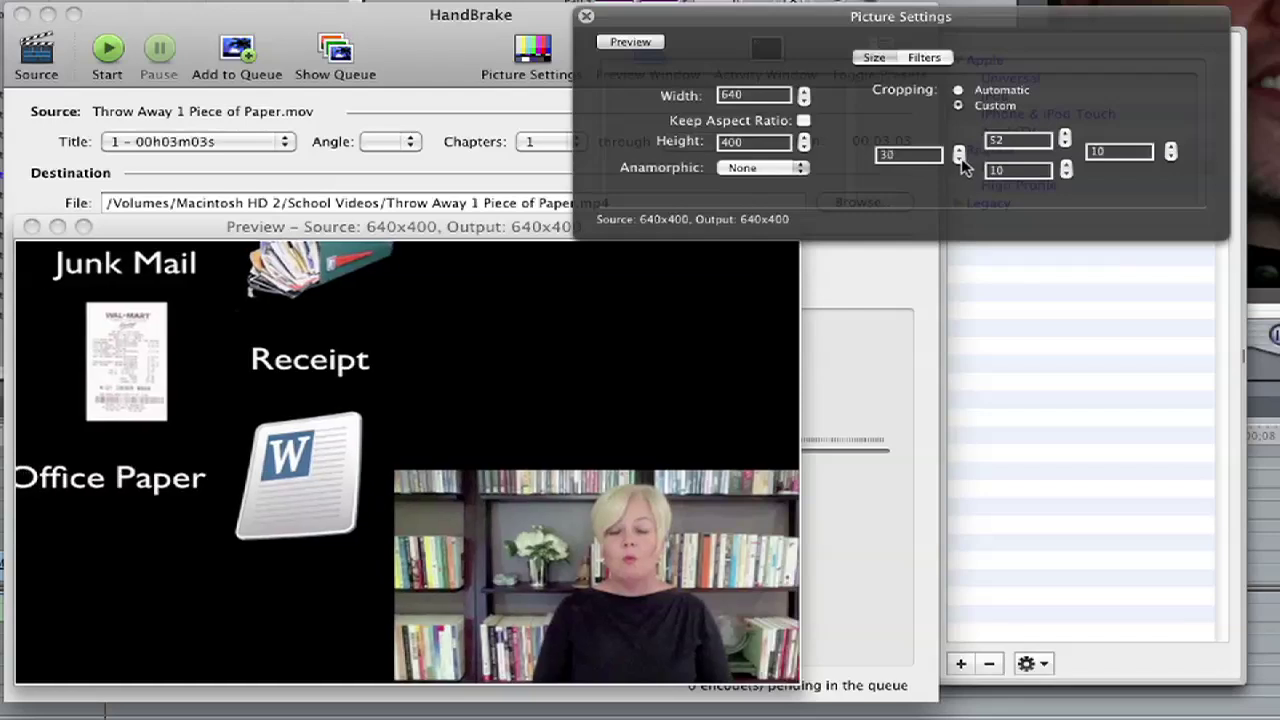
click(959, 159)
click(959, 159)
click(959, 160)
click(959, 160)
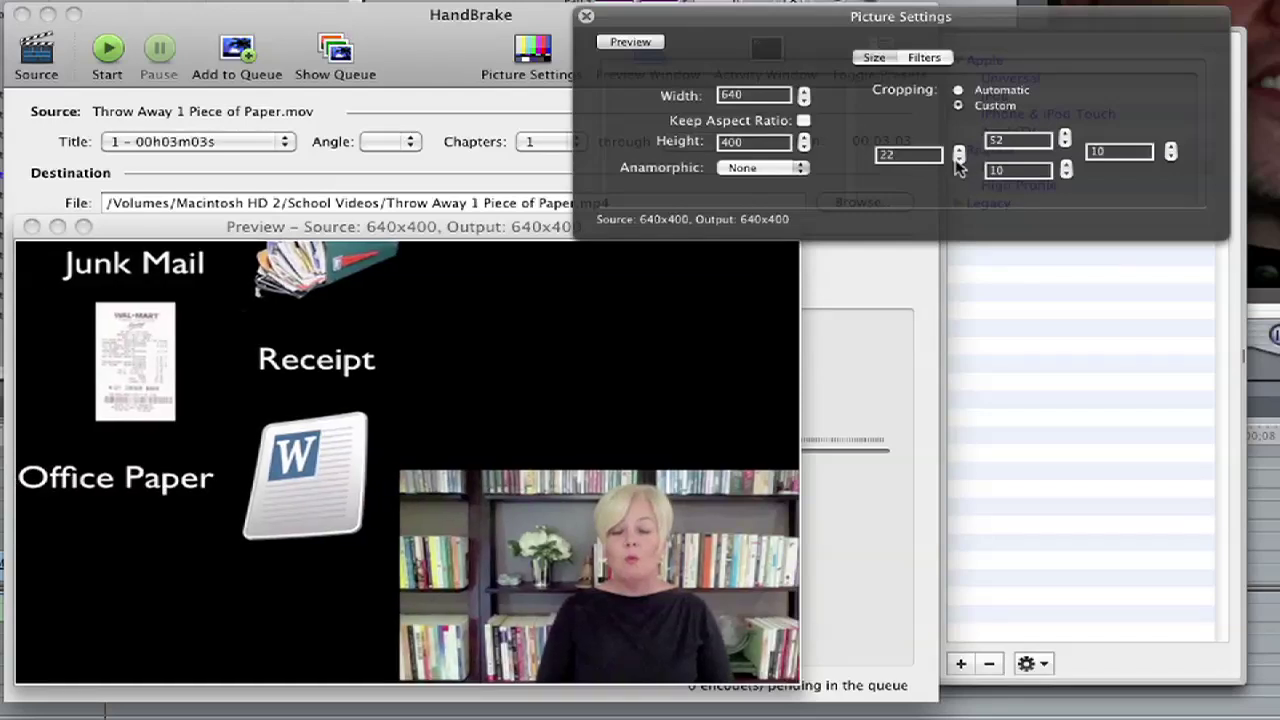
click(959, 160)
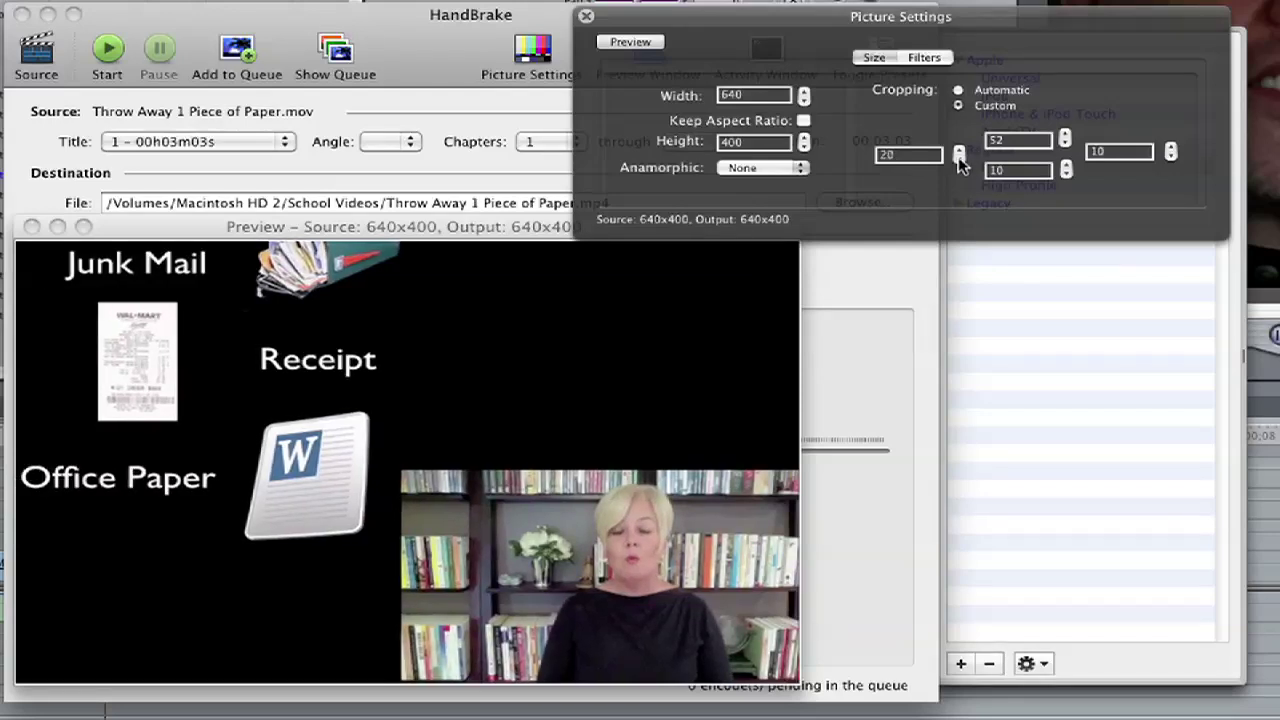
click(959, 160)
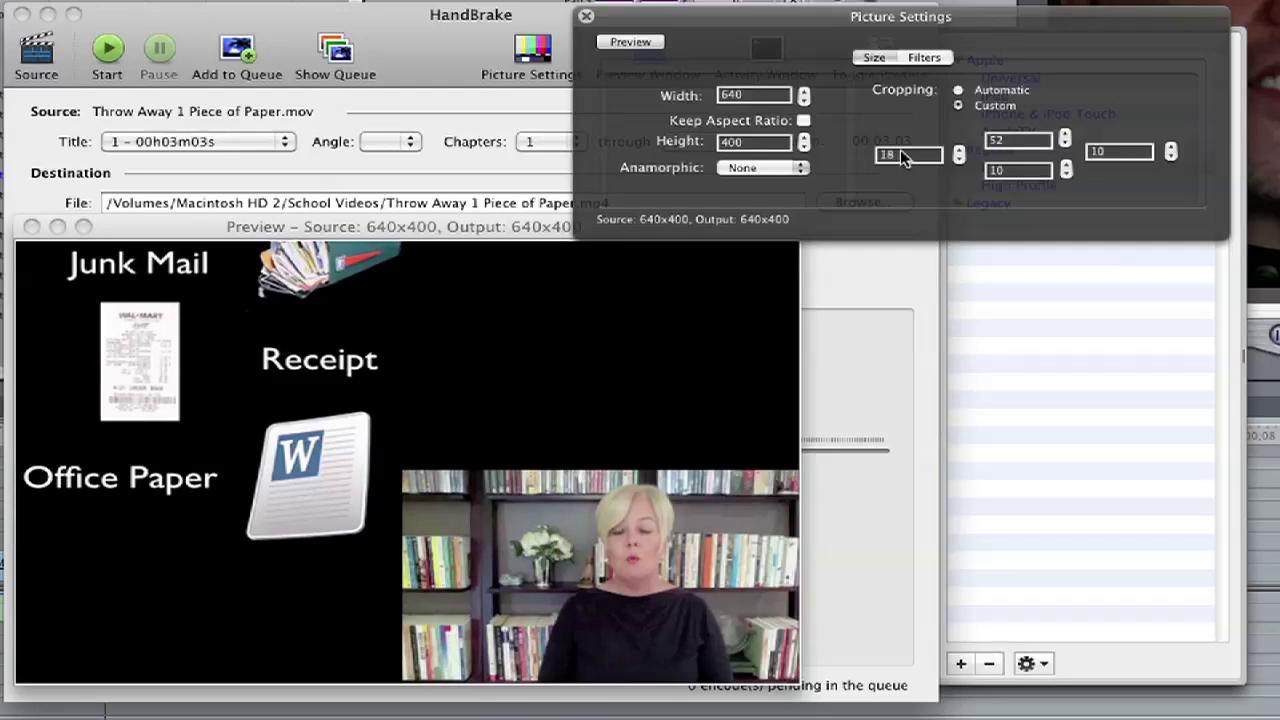
Reposition the preview window and lower the left crop further to 6
drag(466, 238, 1135, 297)
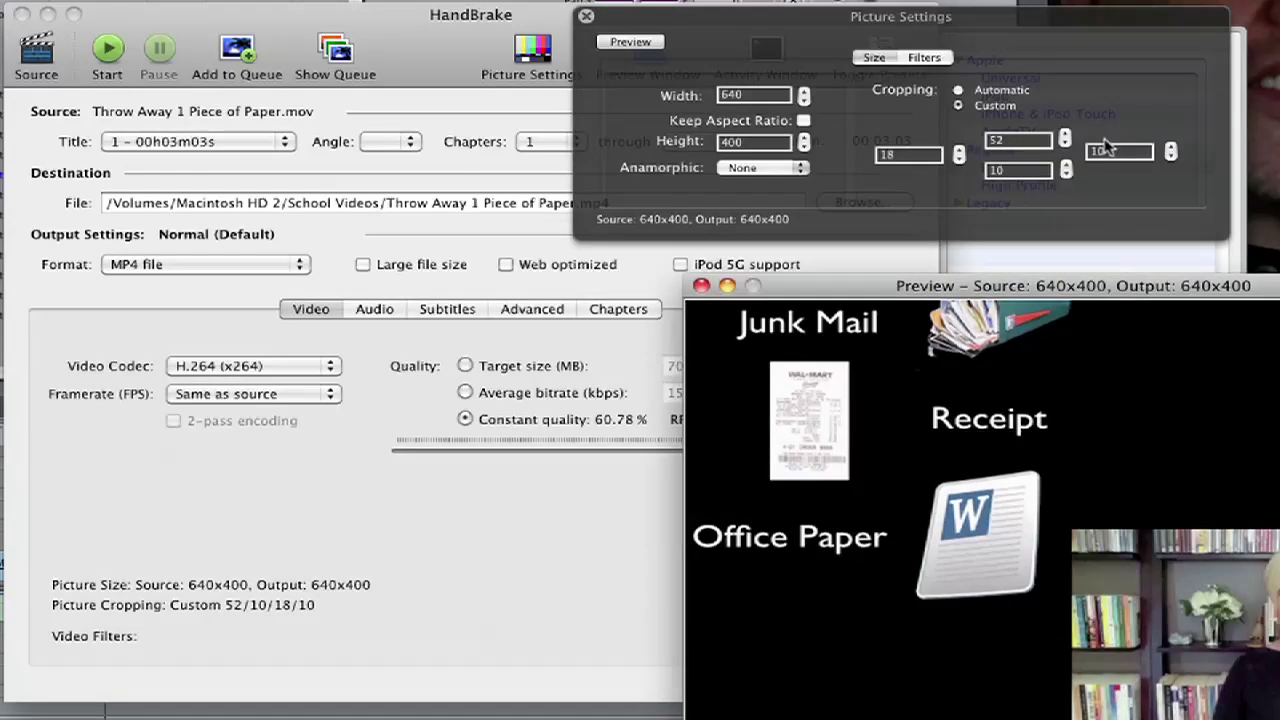
drag(975, 286, 309, 241)
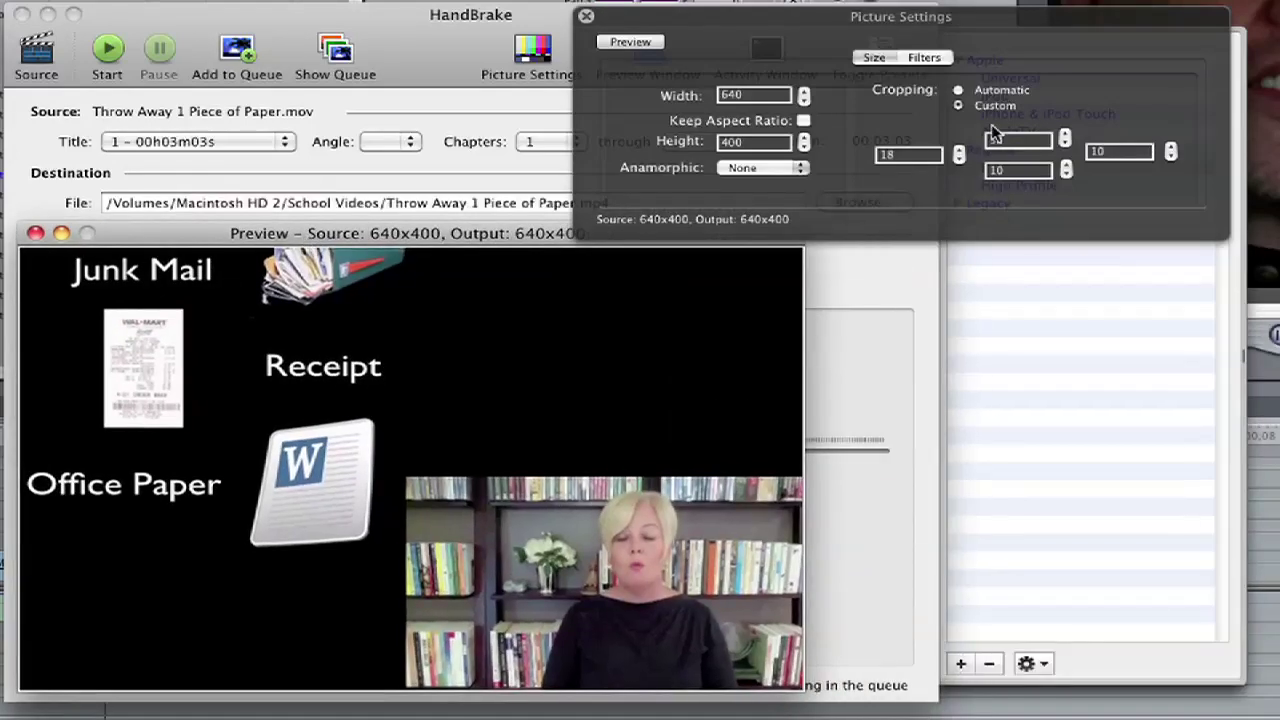
drag(517, 240, 513, 246)
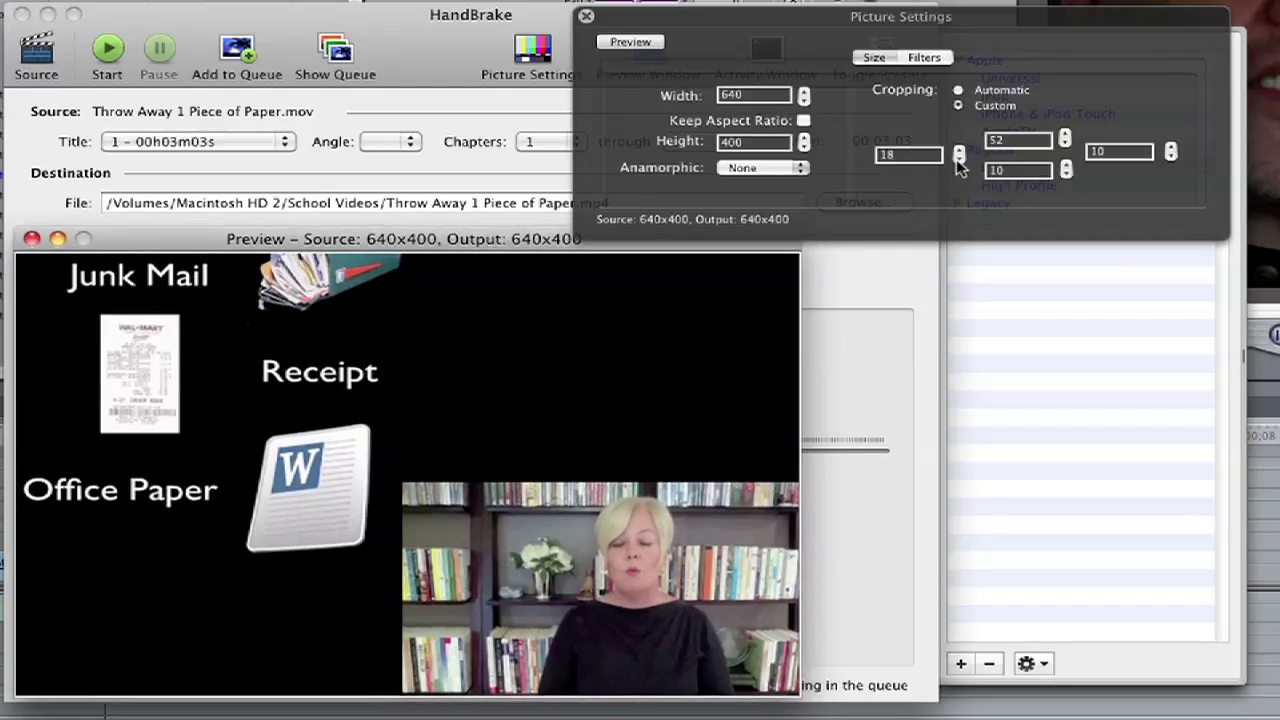
click(957, 165)
click(958, 165)
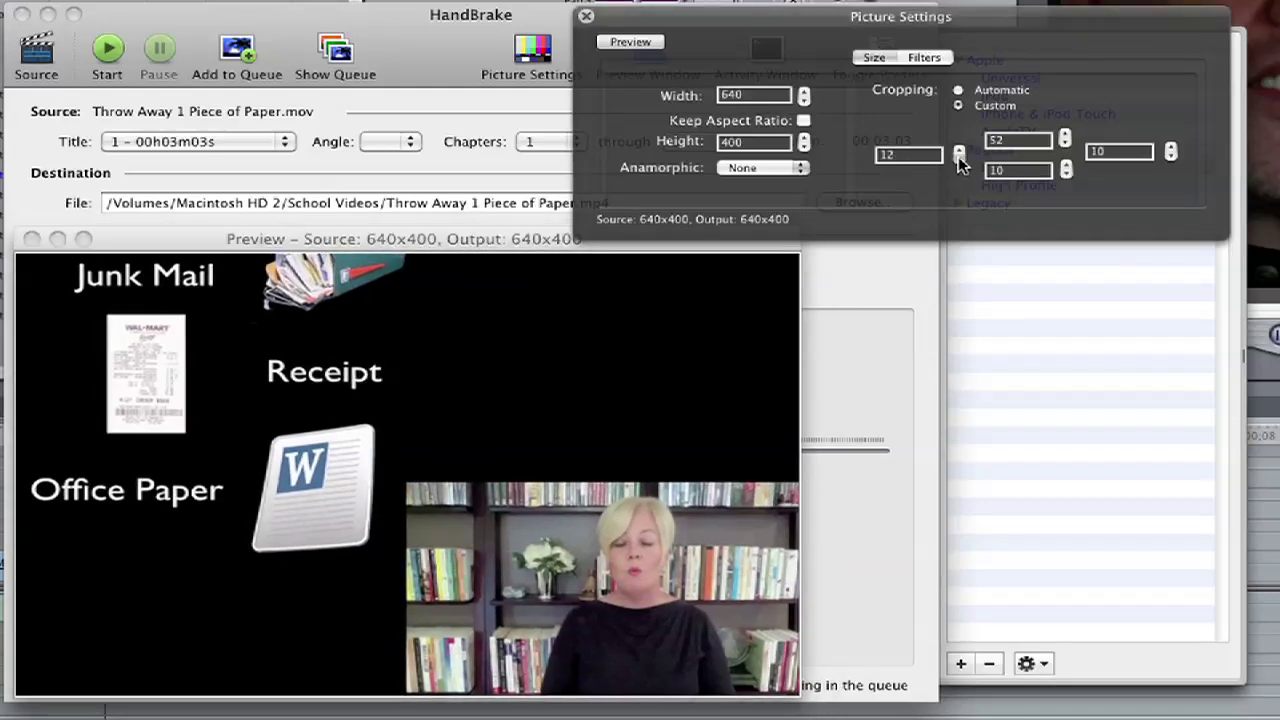
click(958, 165)
Check a later preview frame and set the crops to left 8, right 8, bottom 10
click(186, 593)
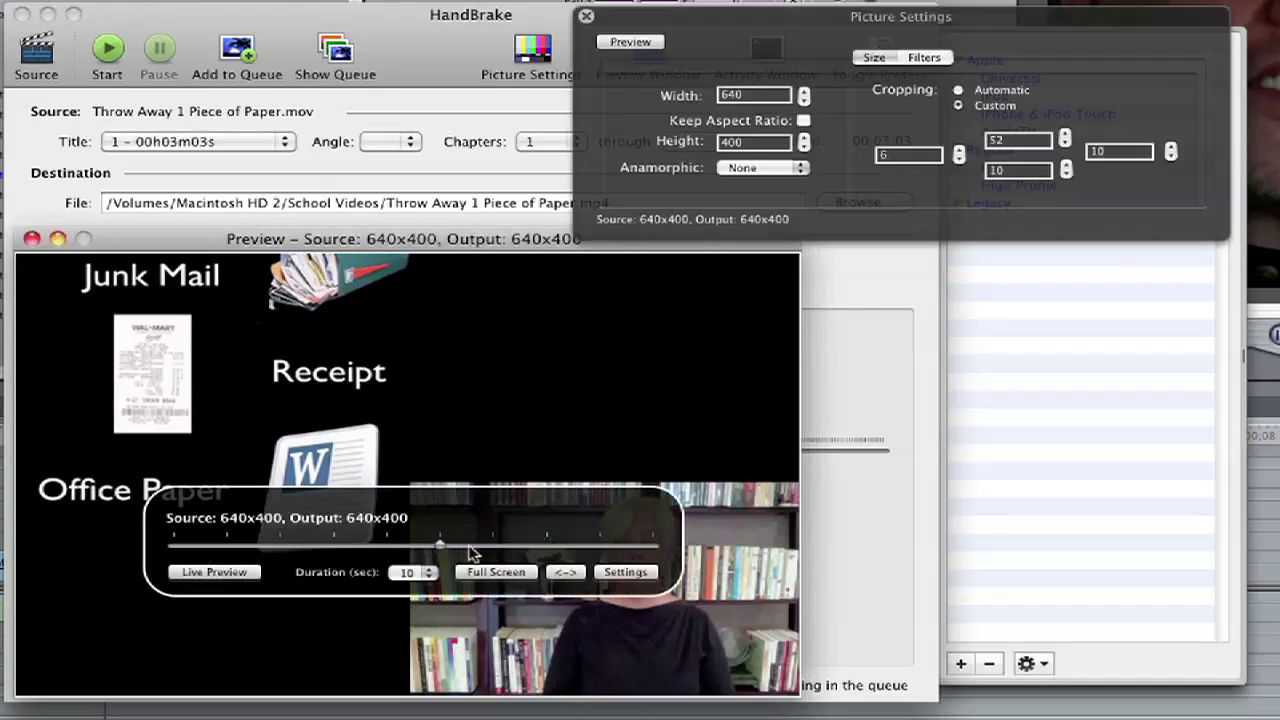
mouse_move(472, 553)
mouse_down()
mouse_move(543, 543)
mouse_move(491, 543)
mouse_up()
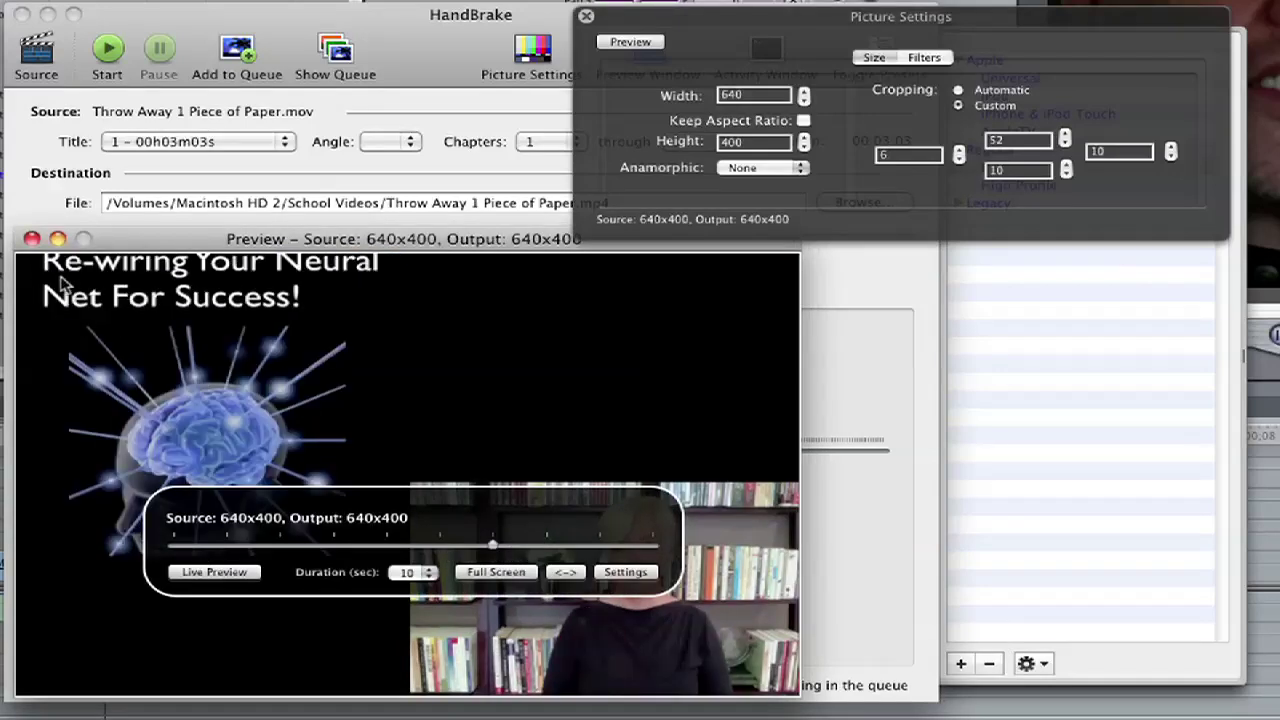
drag(492, 545, 222, 545)
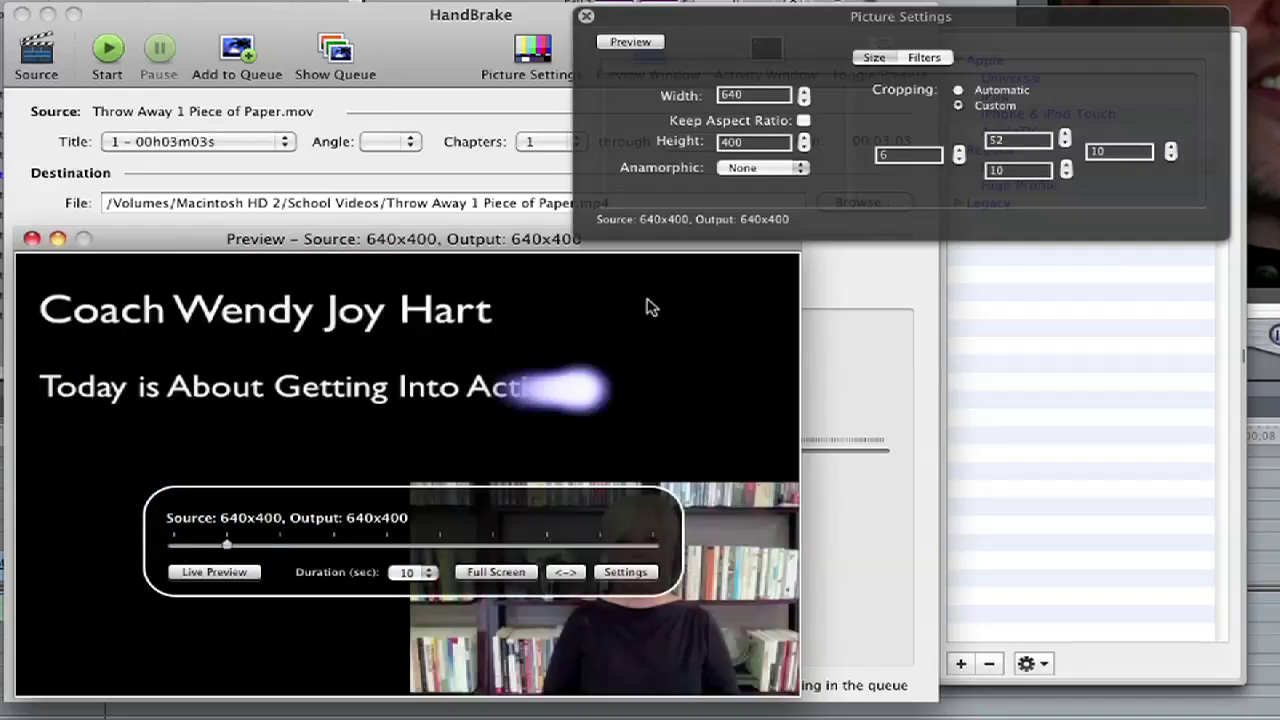
click(959, 150)
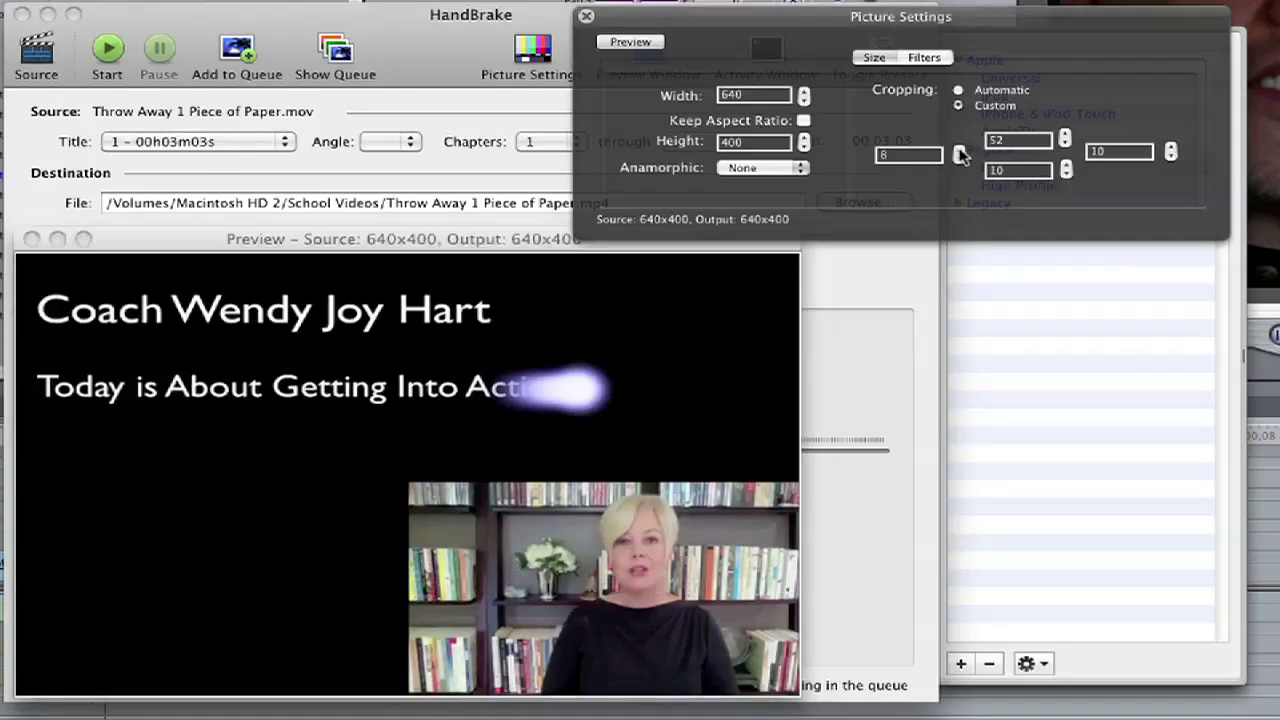
click(1171, 156)
click(1171, 156)
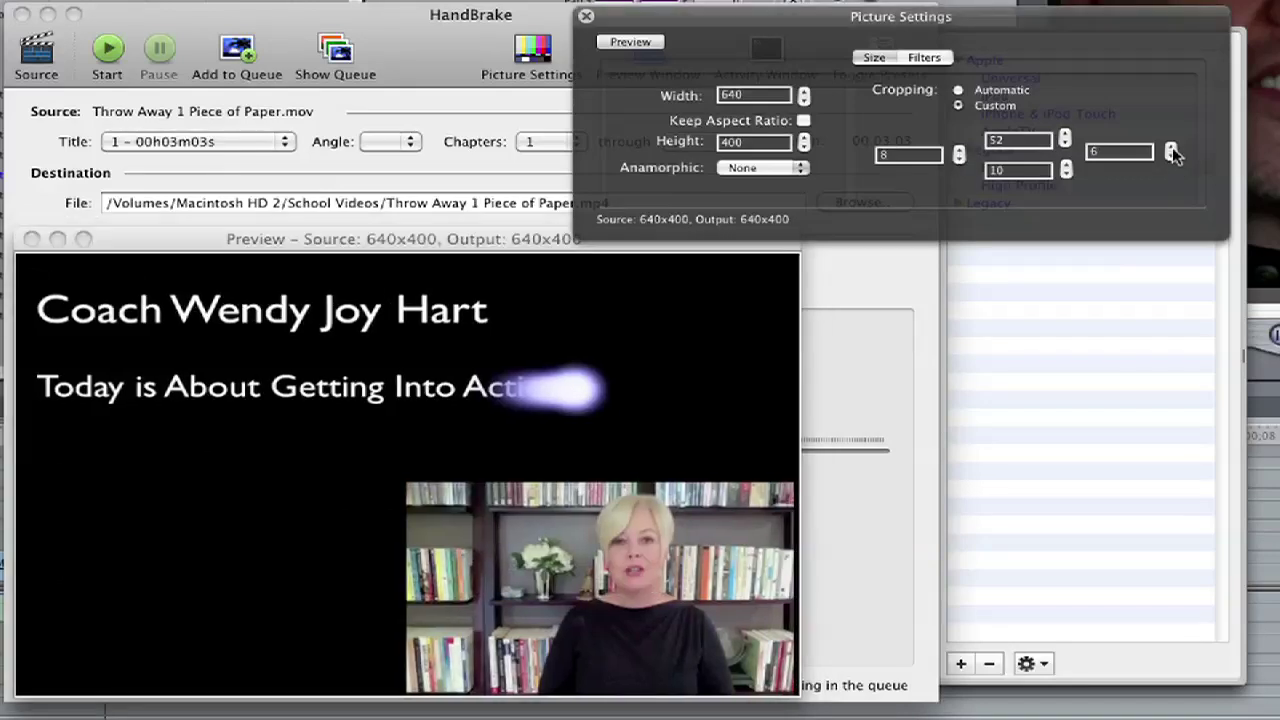
click(1172, 146)
click(1066, 174)
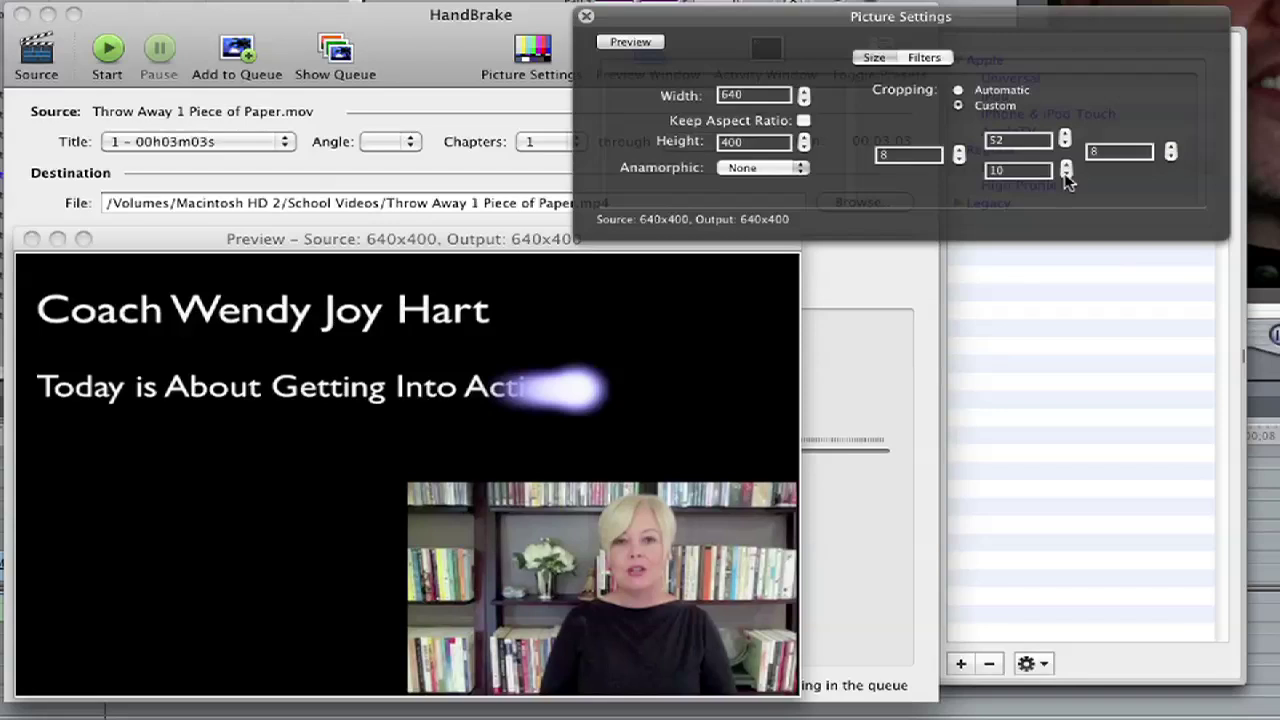
click(1066, 164)
Jump the preview to the Momentum slide and lower the top crop to 48
click(375, 475)
drag(228, 545, 334, 545)
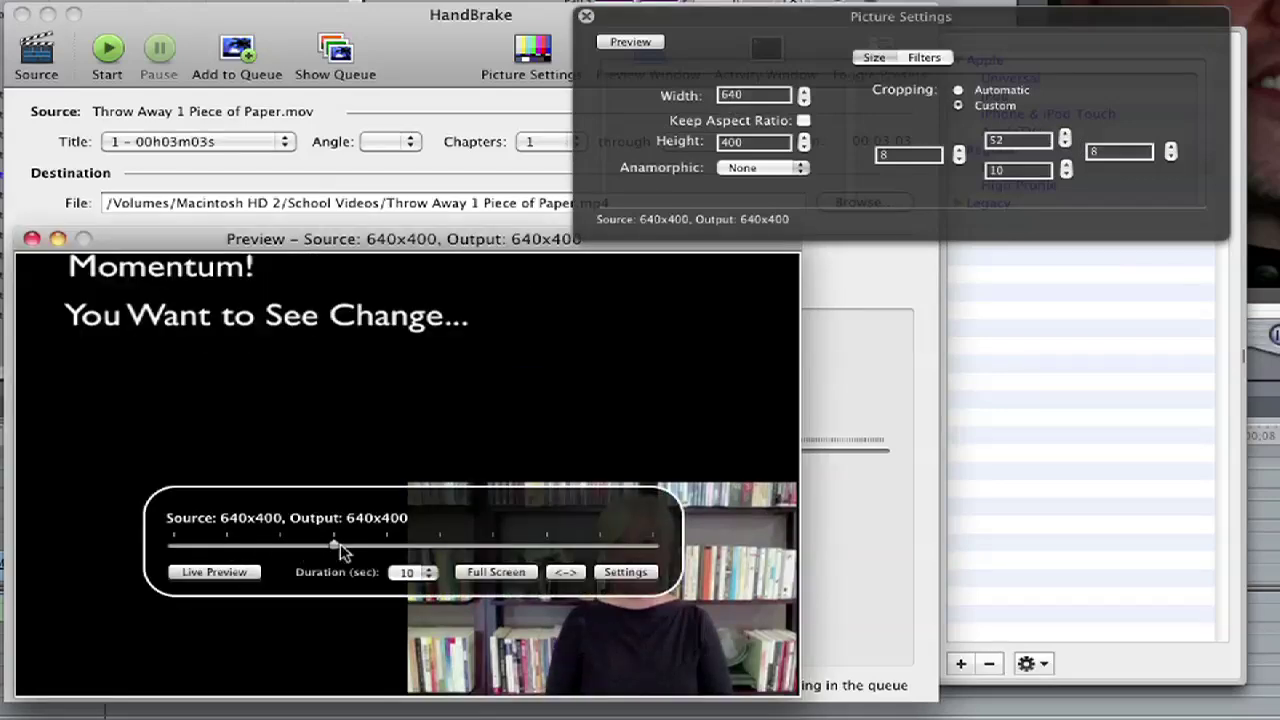
click(1066, 147)
click(1066, 147)
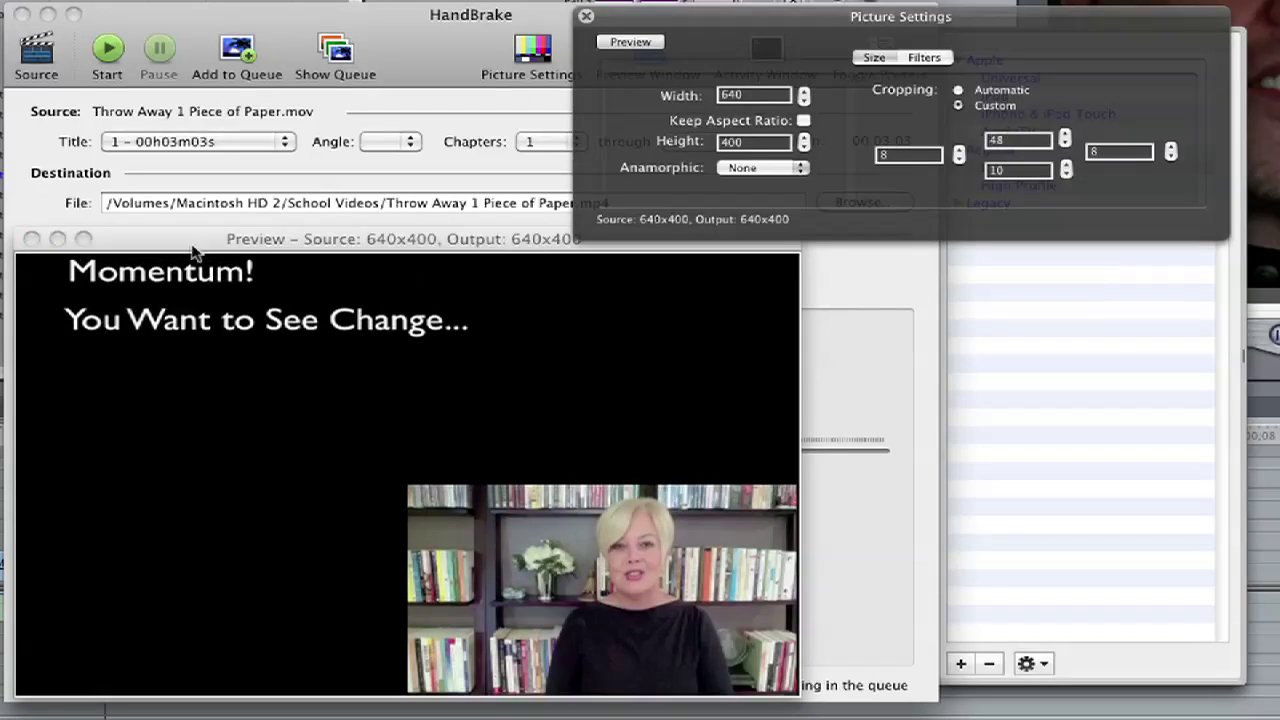
Close the Preview window and the Picture Settings panel
click(31, 240)
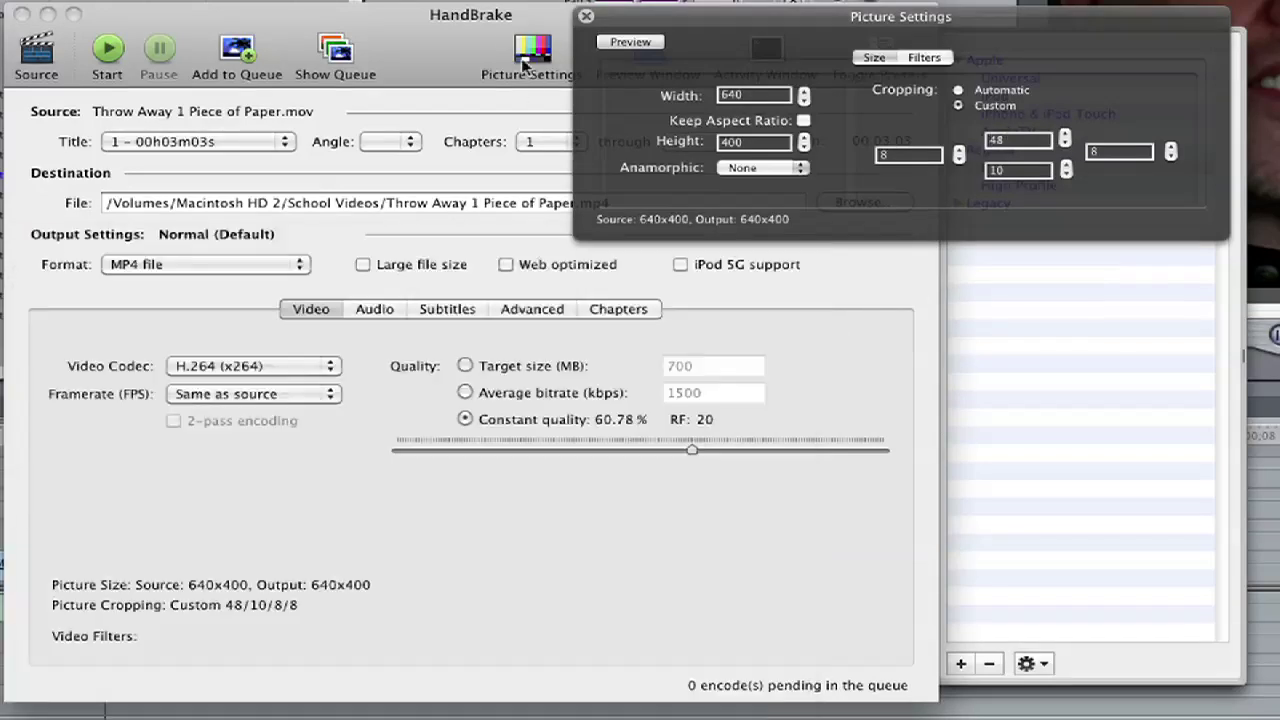
click(586, 16)
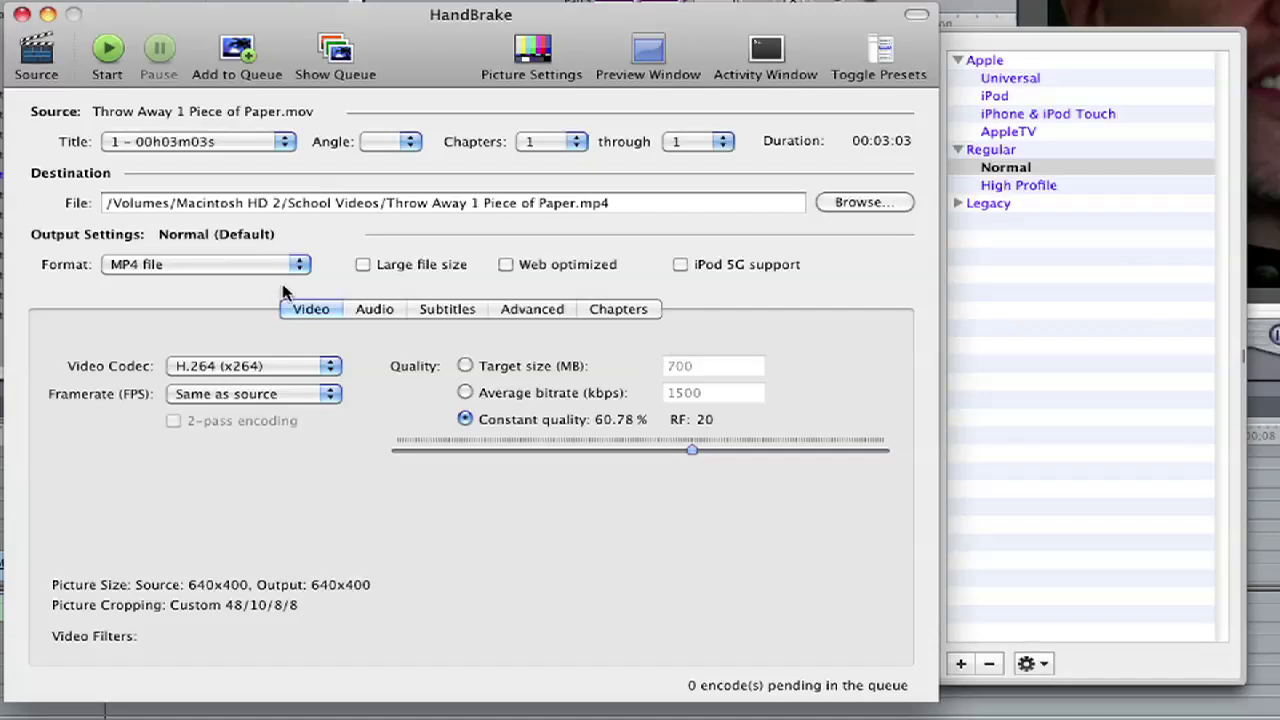
Check the Web optimized box beside the MP4 Format setting
click(507, 265)
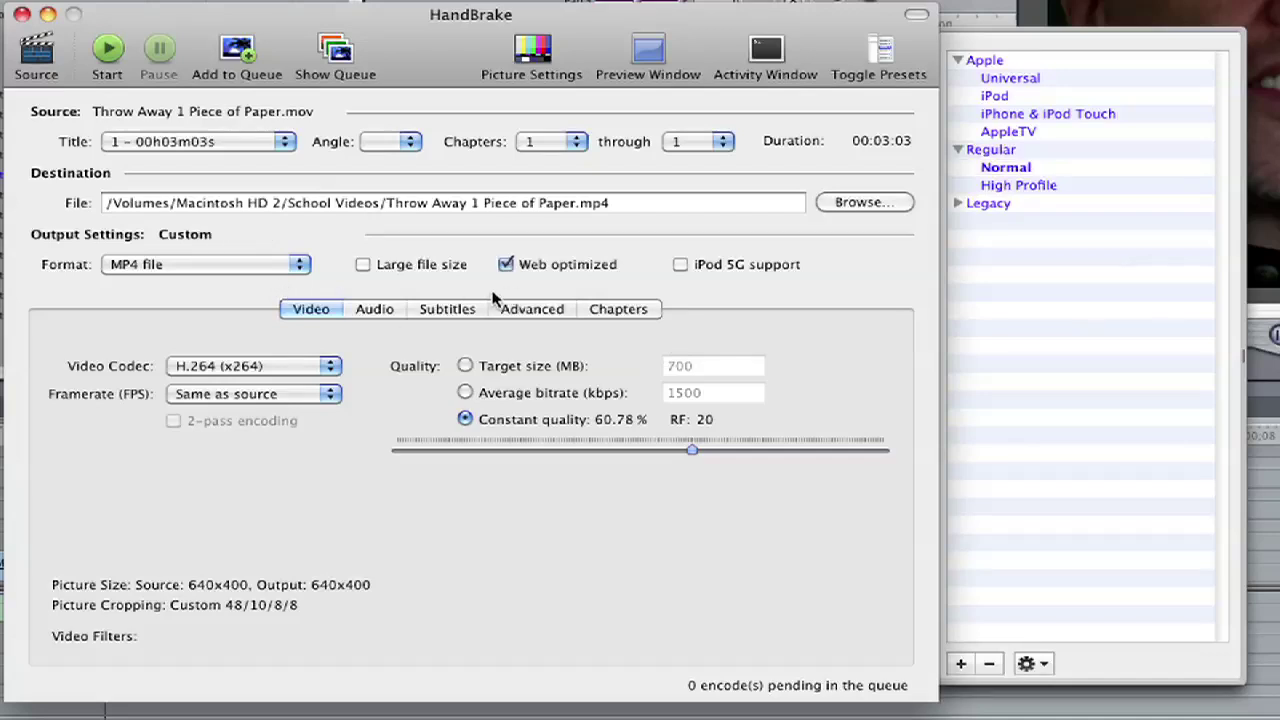